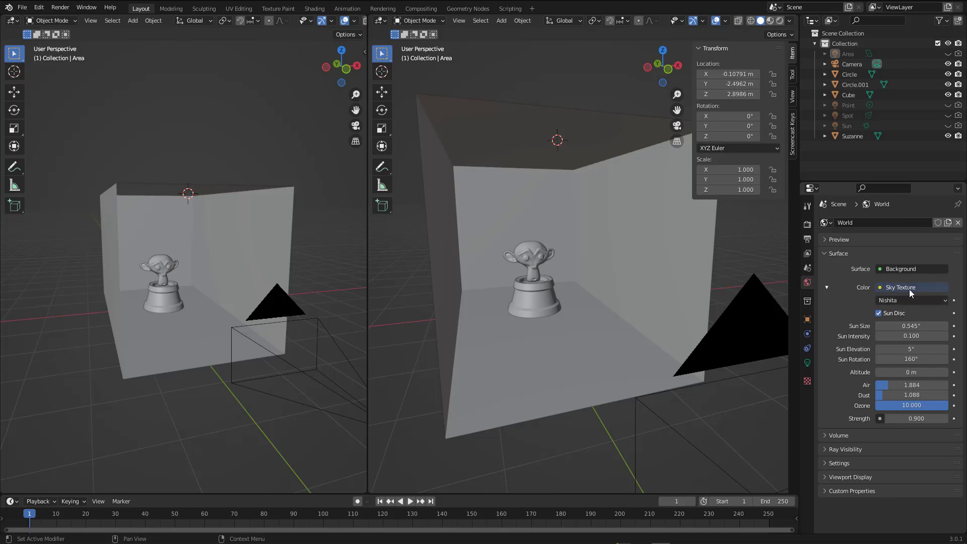
- Remove the Sky Texture from the world background color
left_click(905, 289)
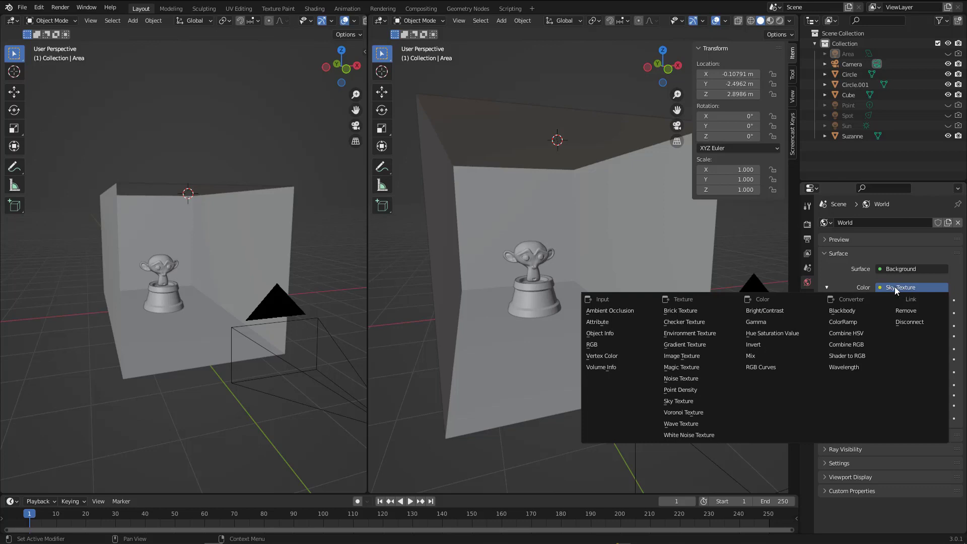
left_click(915, 311)
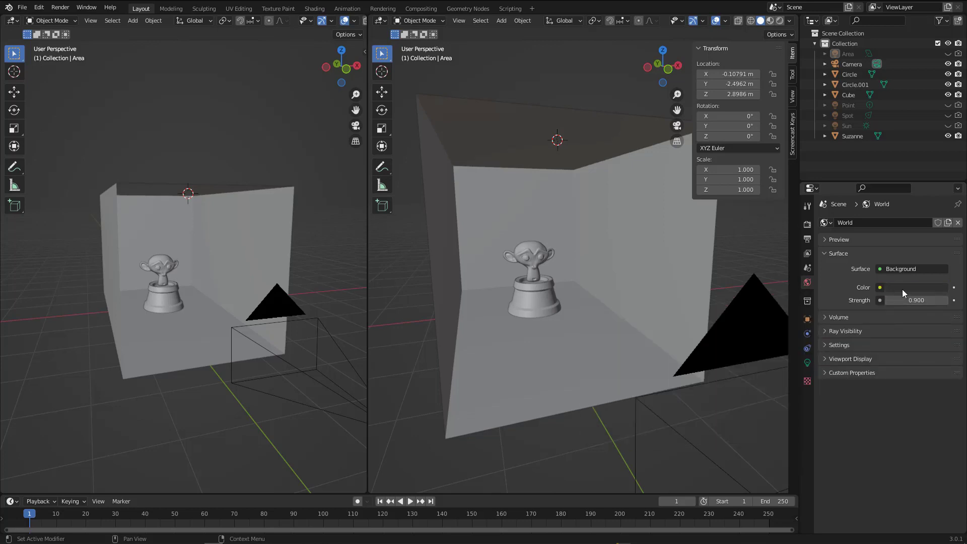
middle_click_drag(243, 255, 189, 271)
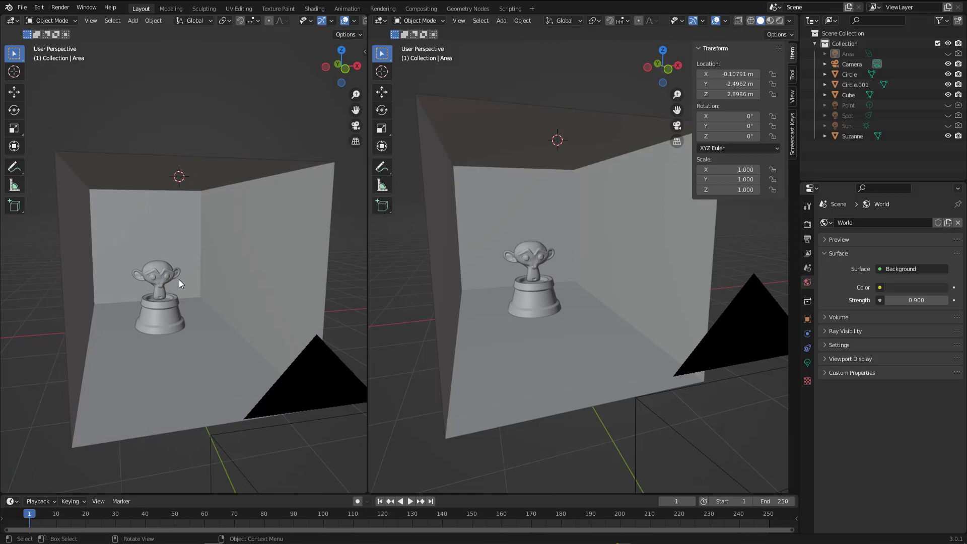
key("shift+a")
mouse_move(168, 276)
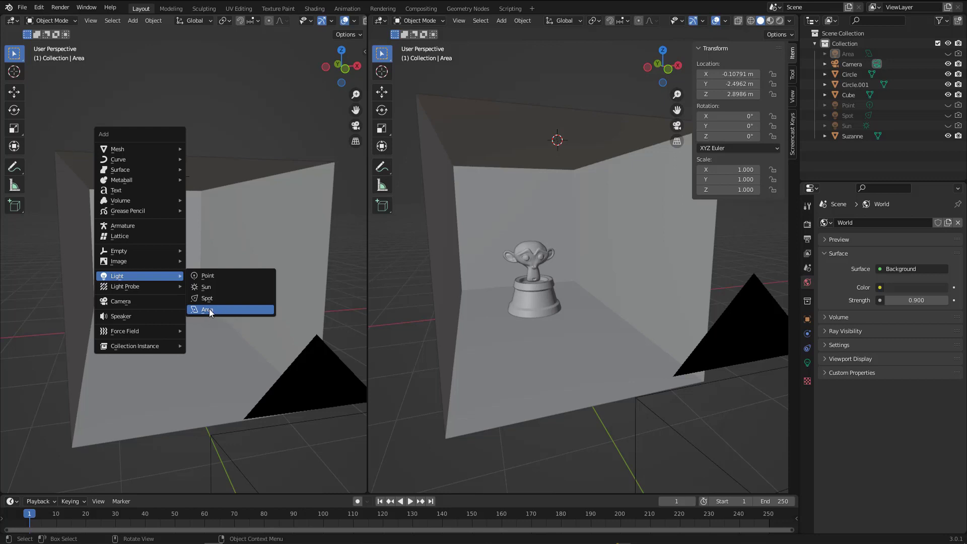
middle_click_drag(200, 278, 186, 327)
scroll(160, 297, "up", 4)
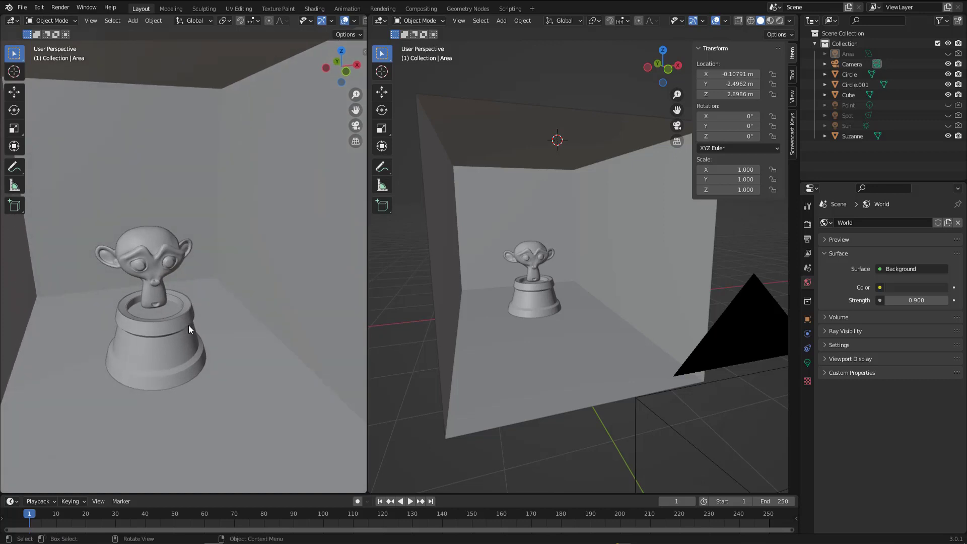
left_click(189, 327)
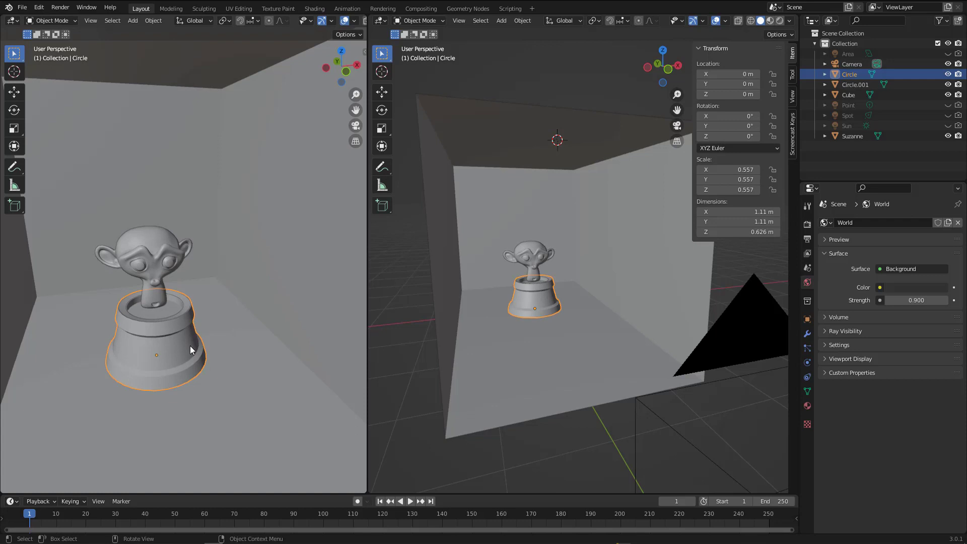
left_click(161, 262)
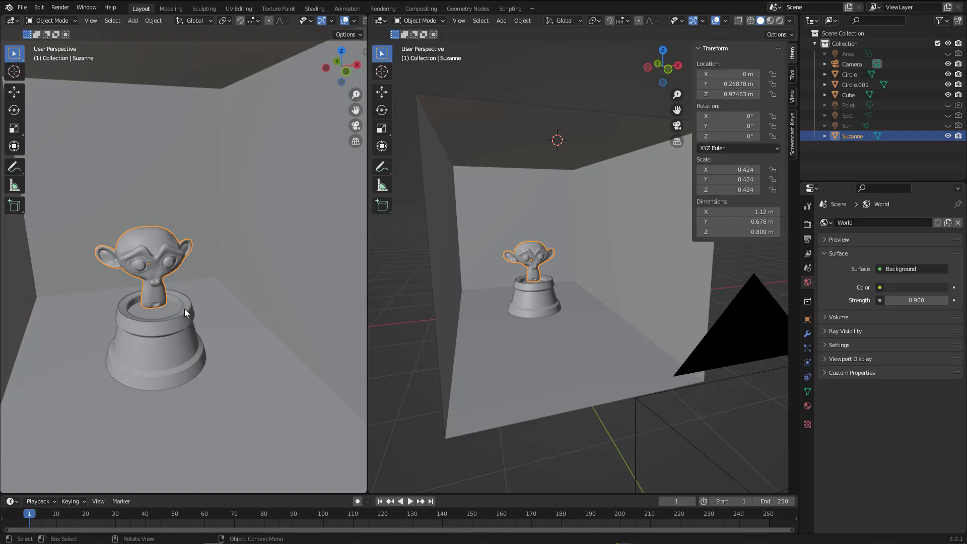
- Give the flat ring on top of the pedestal a new material with an Emission surface shader
middle_click_drag(185, 309, 186, 302)
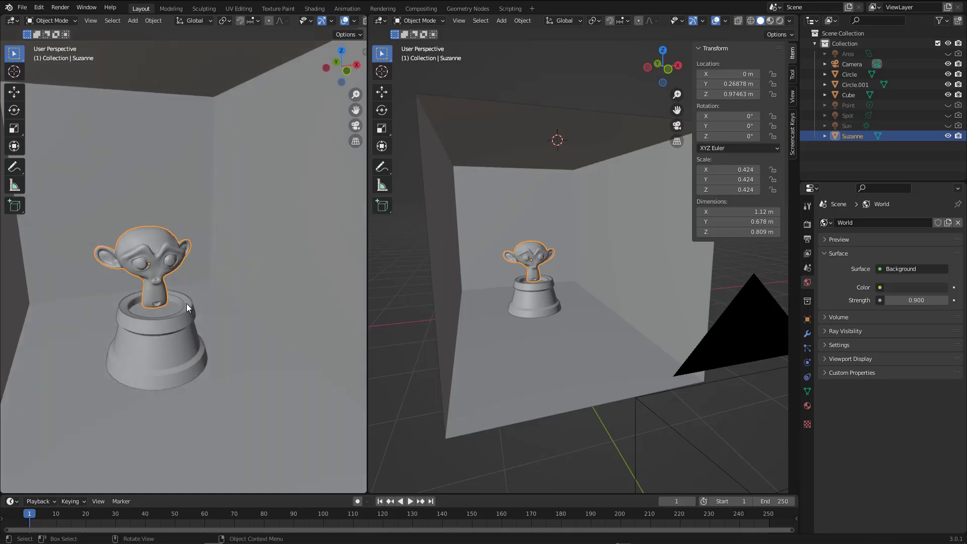
left_click(186, 304)
scroll(186, 305, "up", 4)
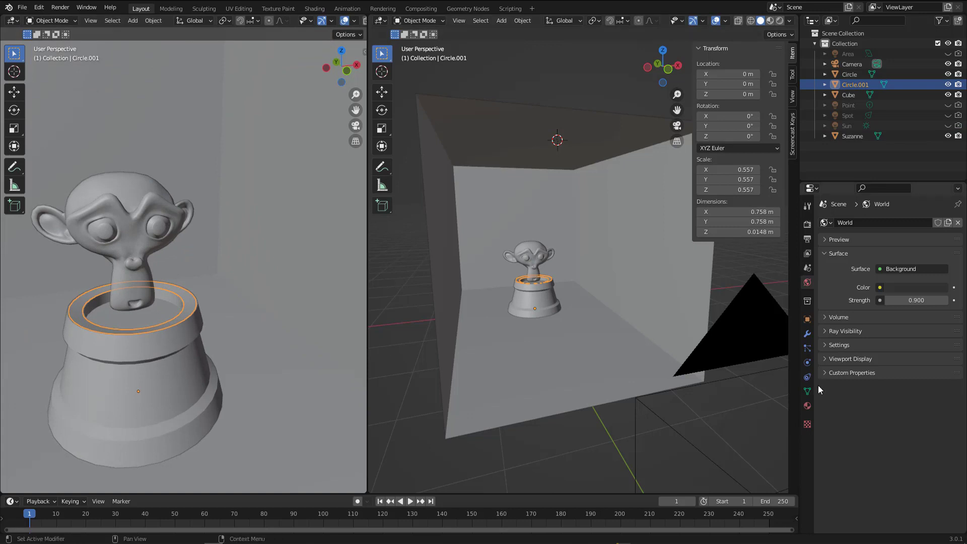
left_click(808, 406)
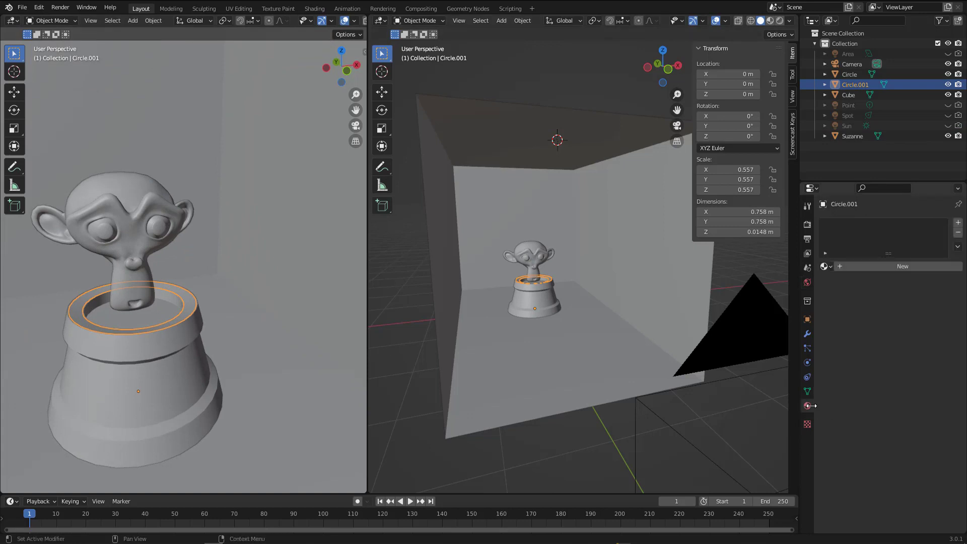
left_click(881, 267)
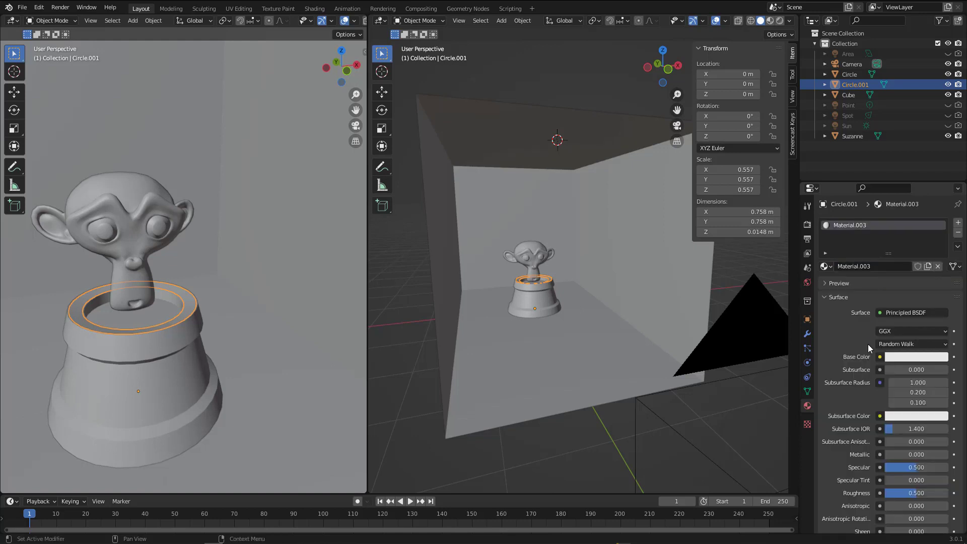
left_click(909, 312)
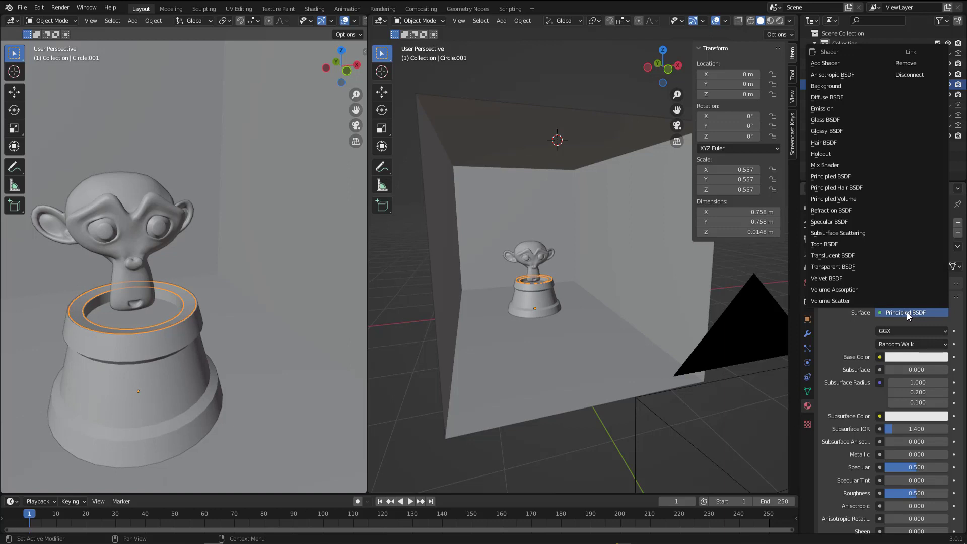
left_click(832, 108)
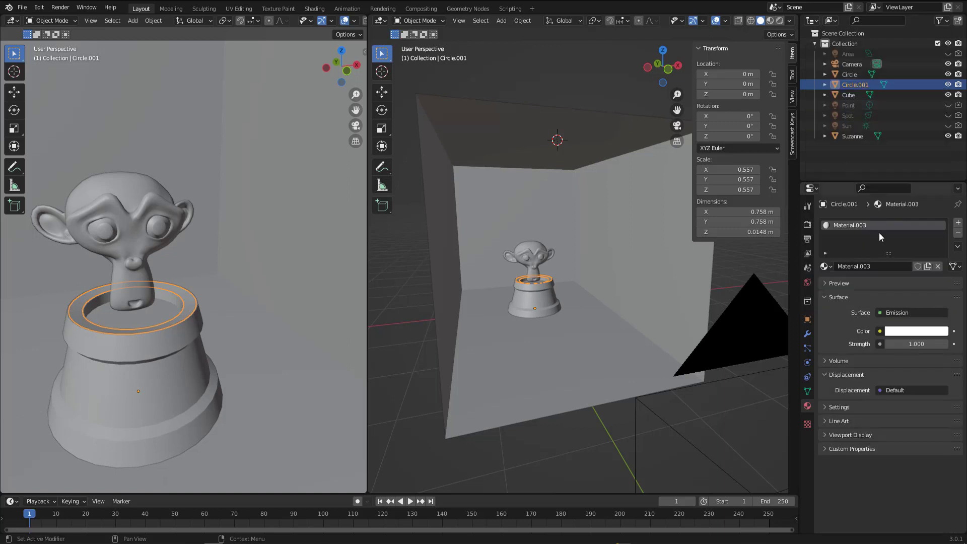
- Switch the close-up viewport to rendered shading and set the ring's emission strength to 24.5
scroll(201, 288, "down", 4)
key("z")
left_click(210, 298)
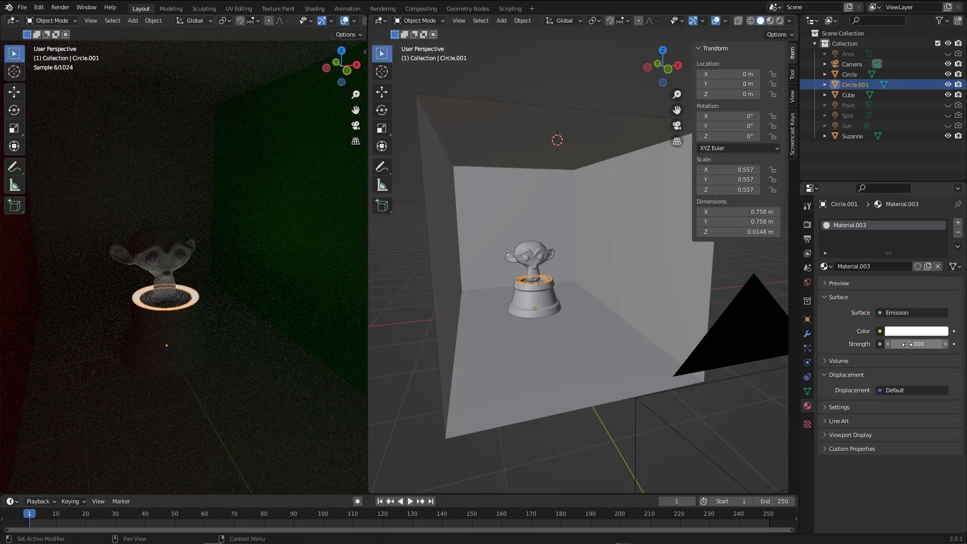
left_click_drag(910, 344, 961, 344)
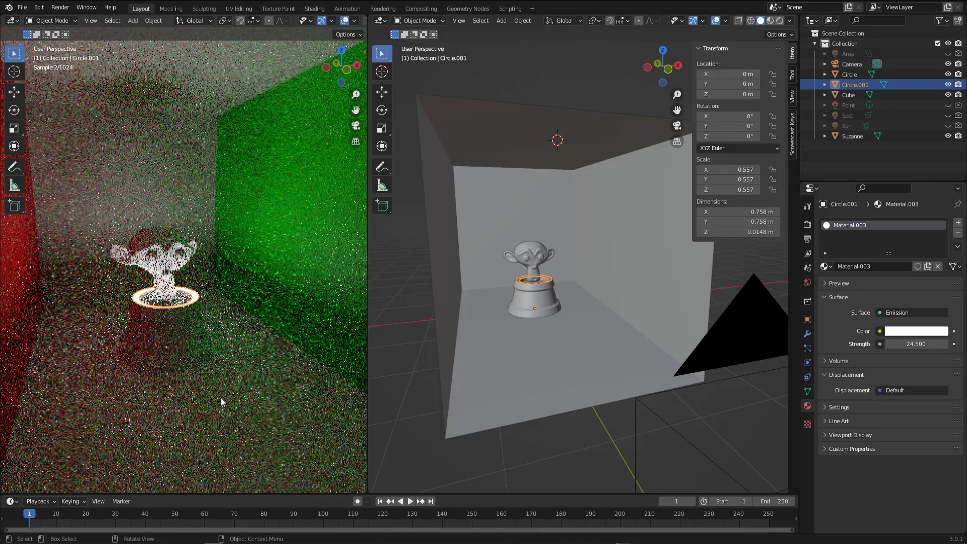
- Add a cube on the floor near the pedestal, scale it to about 0.18 m, and raise it to about Z 0.78 m
right_click_drag(221, 396, 246, 387, "shift")
key("shift+a")
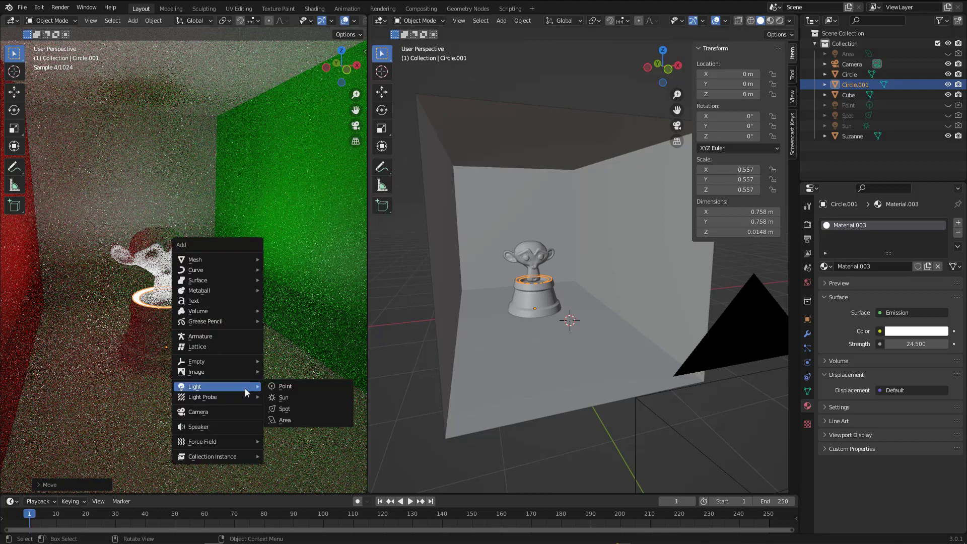
mouse_move(249, 260)
left_click(285, 269)
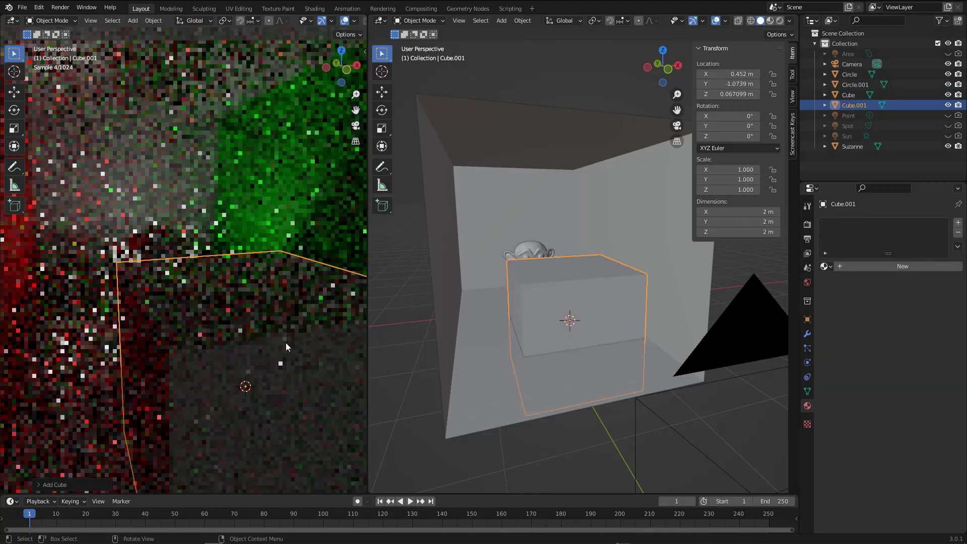
key("g")
key("s")
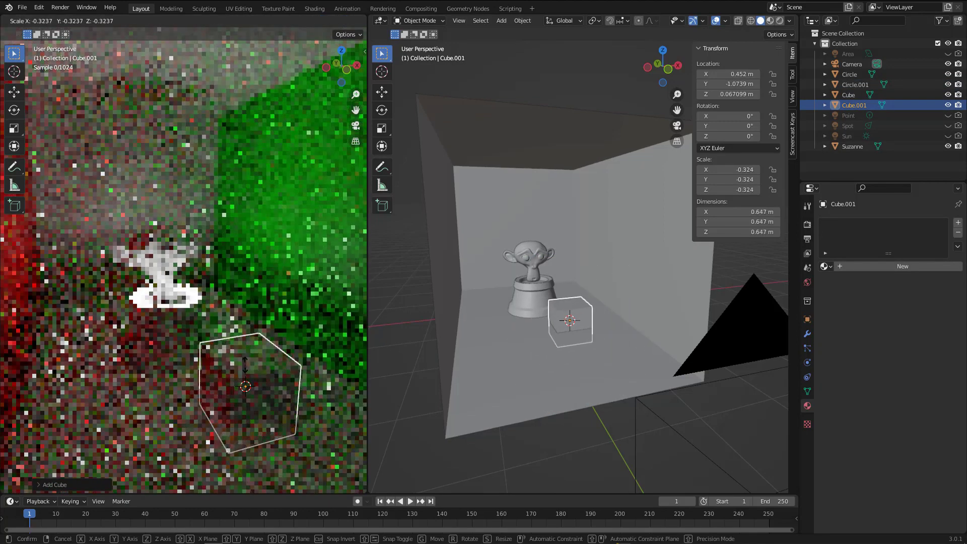
left_click(250, 405)
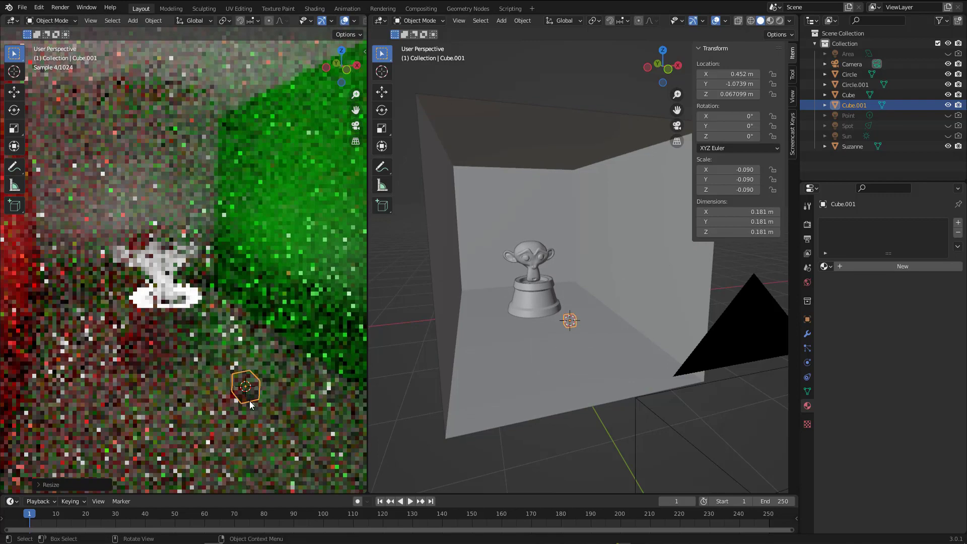
key("g")
left_click(256, 321)
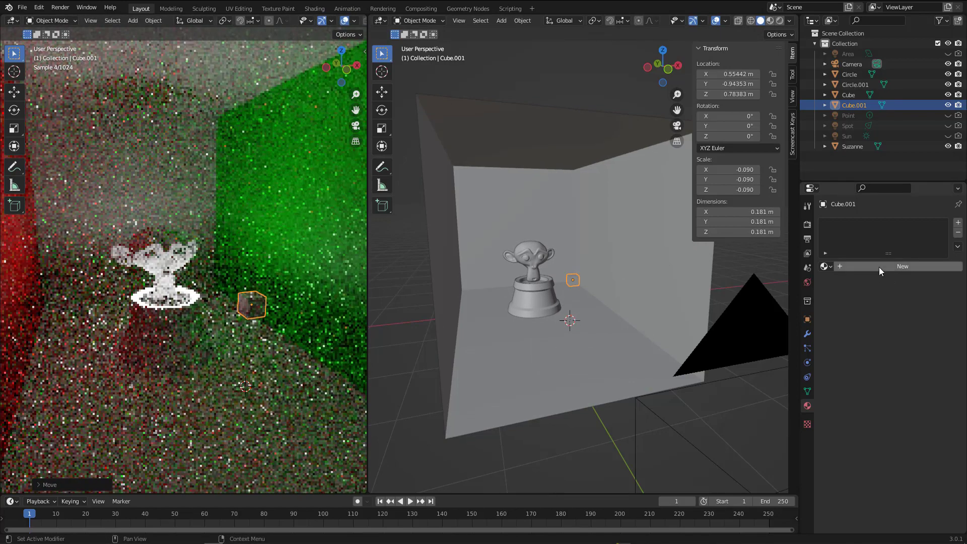
- Give the small cube a new material with an Emission surface shader at strength 42.8
left_click(864, 266)
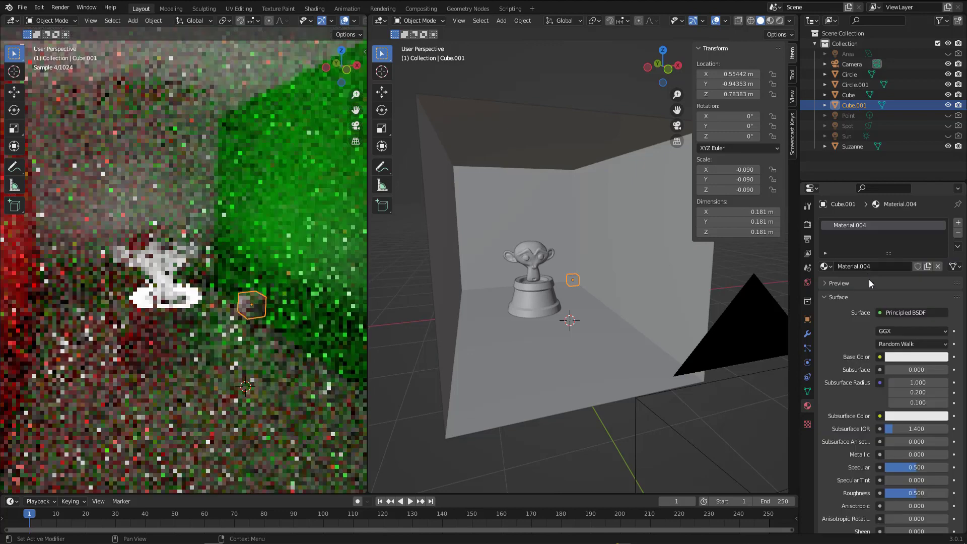
left_click(896, 312)
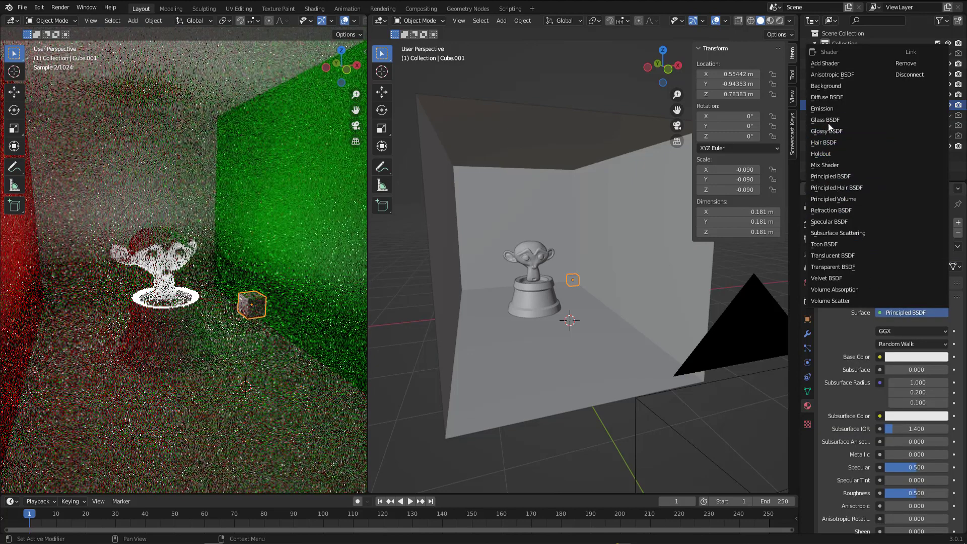
left_click(824, 108)
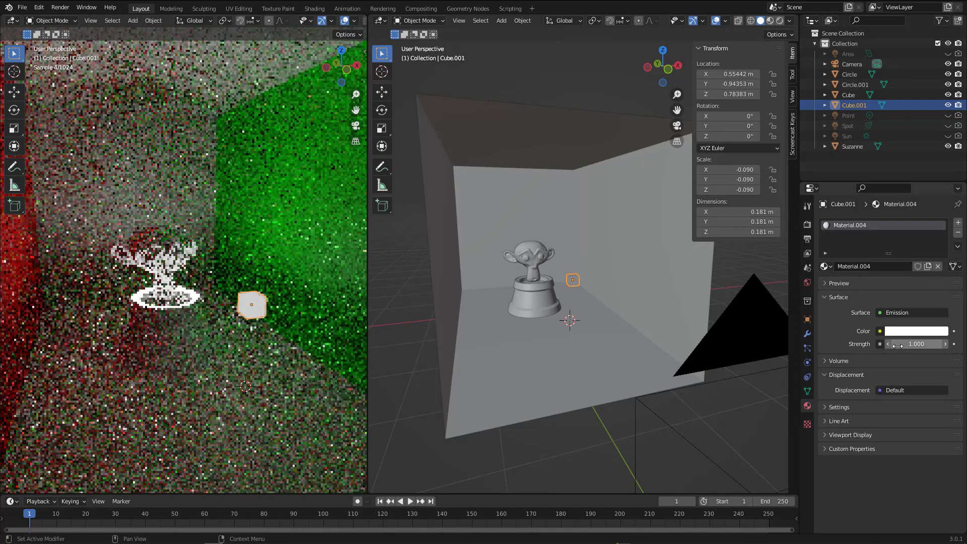
left_click_drag(912, 344, 955, 344)
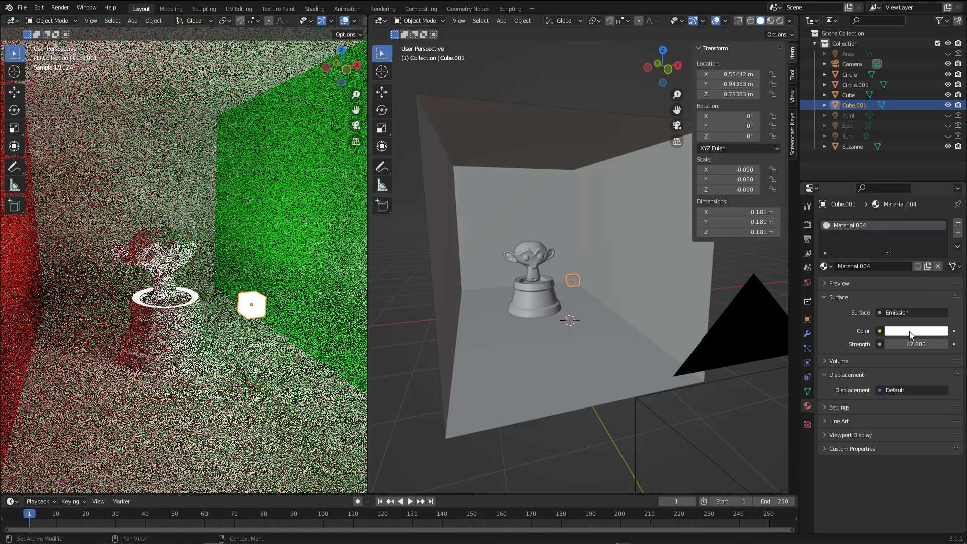
- Change the small cube's emission color to red, and delete the cube
left_click(908, 331)
left_click(897, 239)
left_click_drag(897, 240, 891, 259)
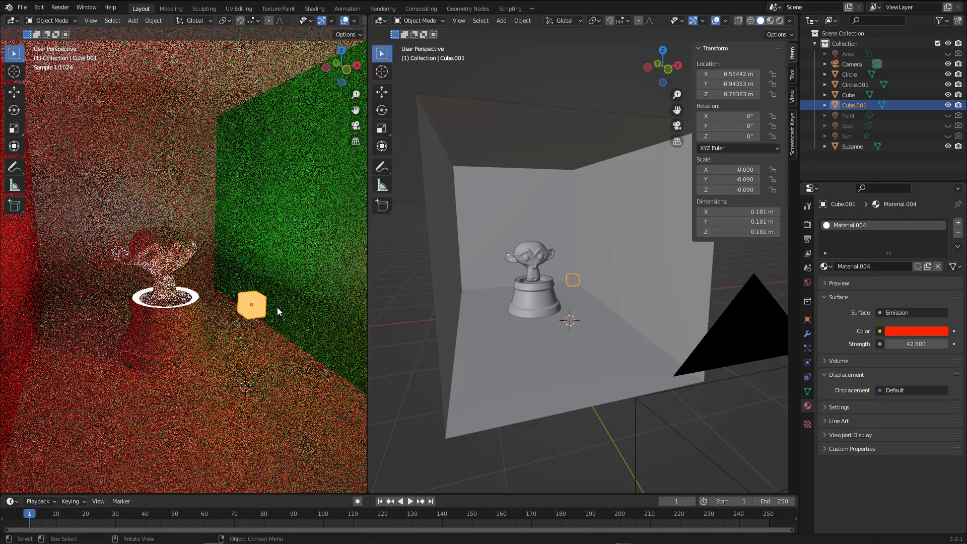
key("Delete")
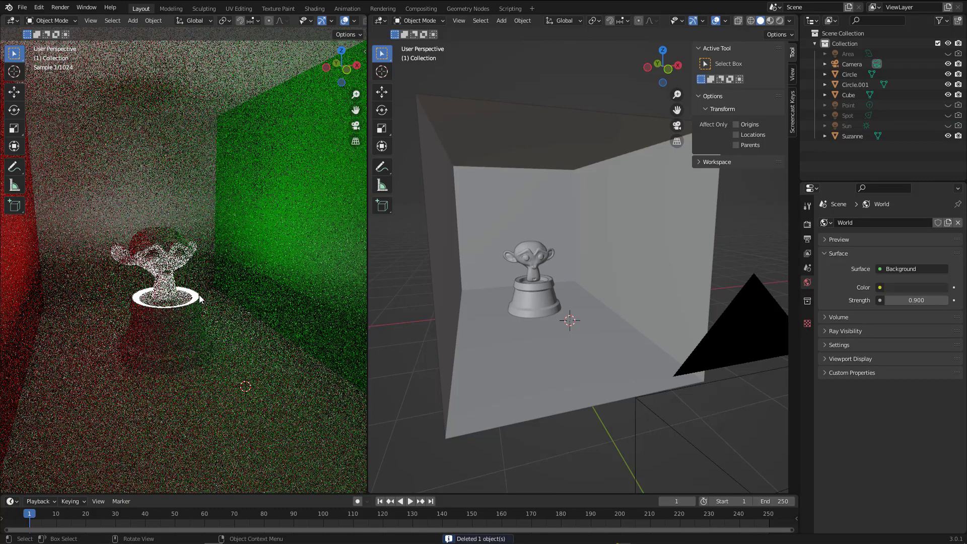
- Add a mesh plane at the 3D cursor and scale it down to about 0.88 m per side
key("shift+a")
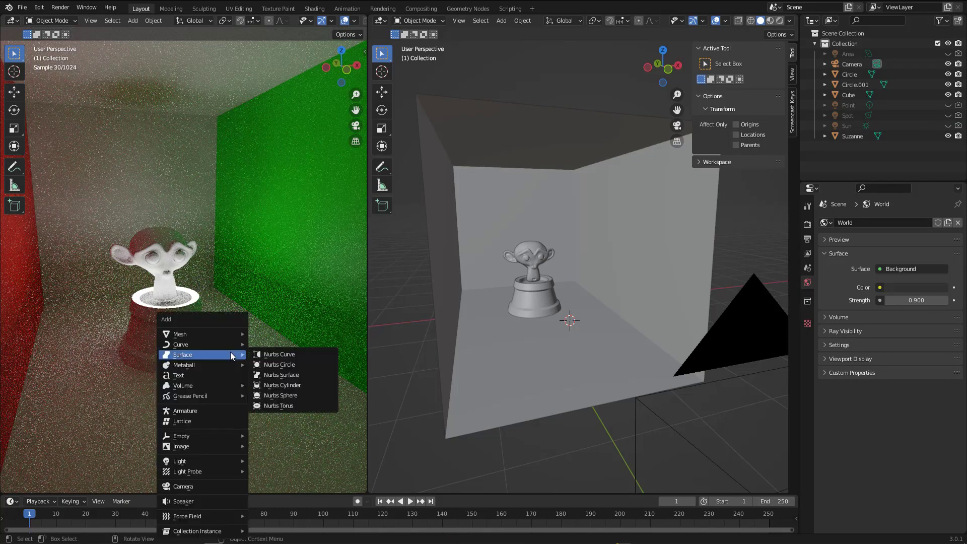
mouse_move(220, 333)
left_click(265, 336)
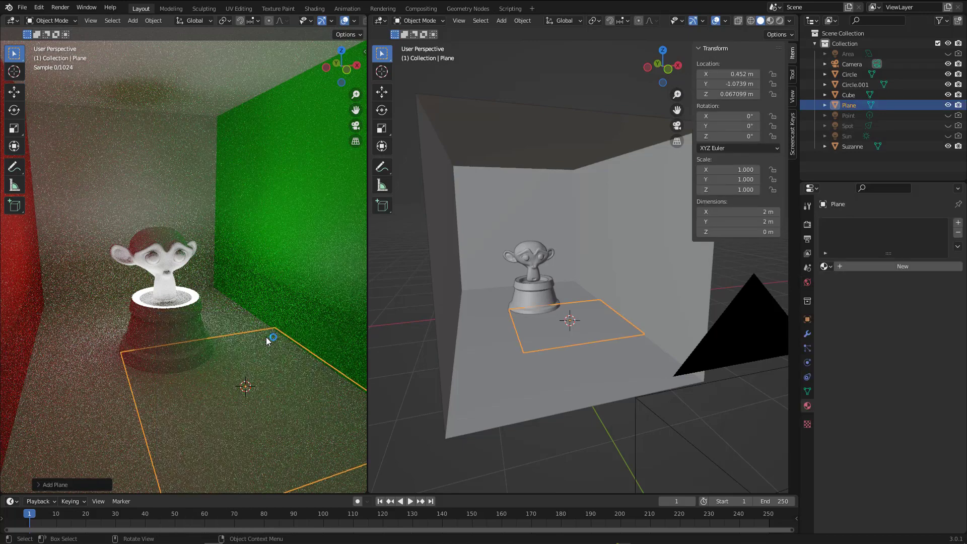
key("s")
left_click(282, 405)
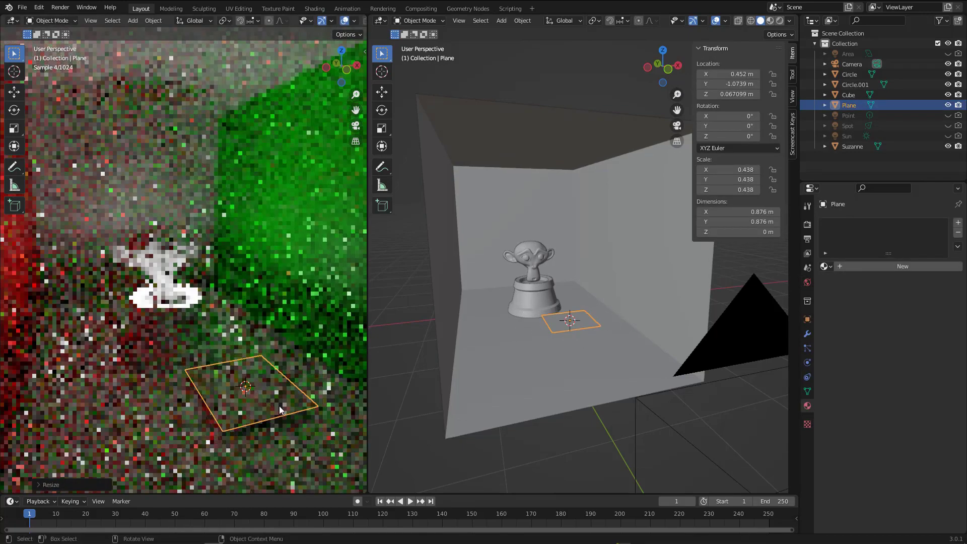
- Move the plane above the monkey head to about Z 1.95 m and rotate it by about -61.6° in the view
key("g")
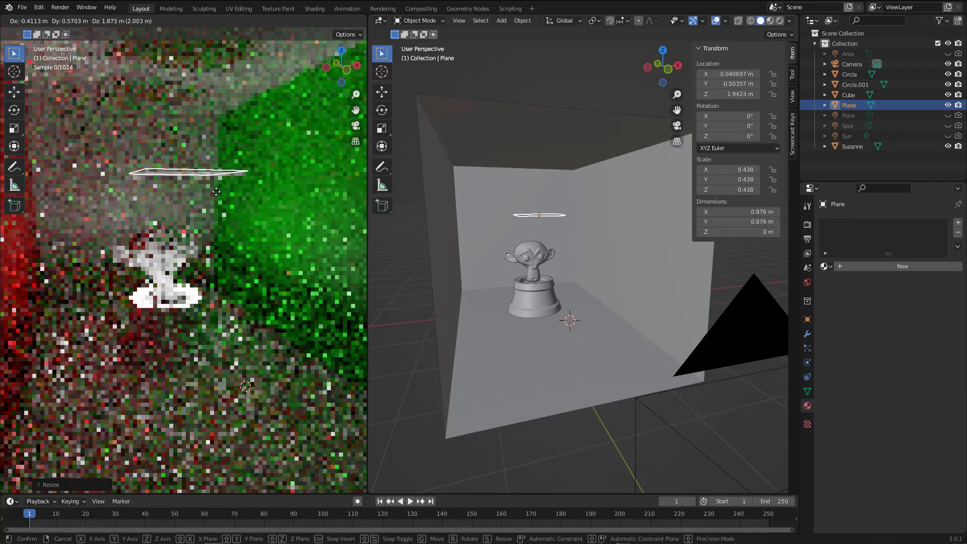
left_click(229, 214)
key("r")
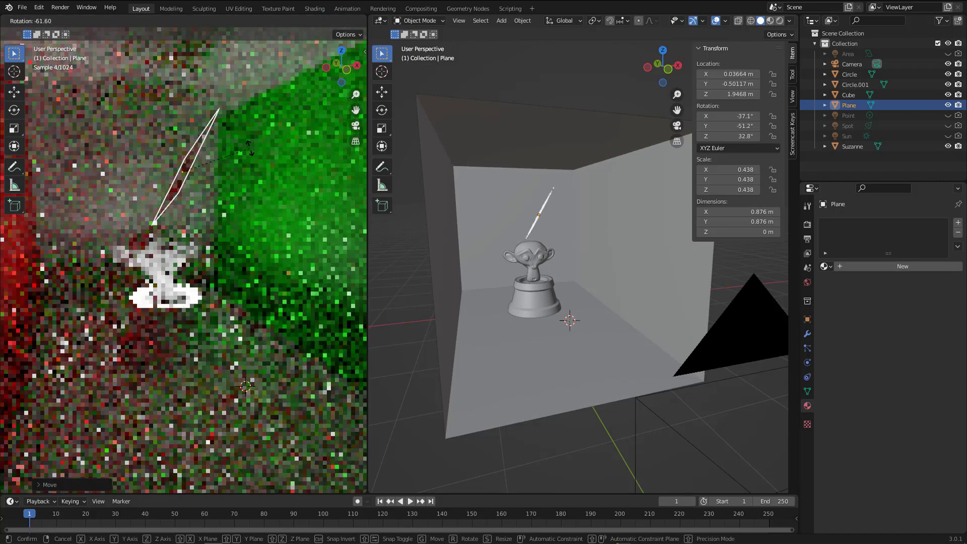
left_click(212, 205)
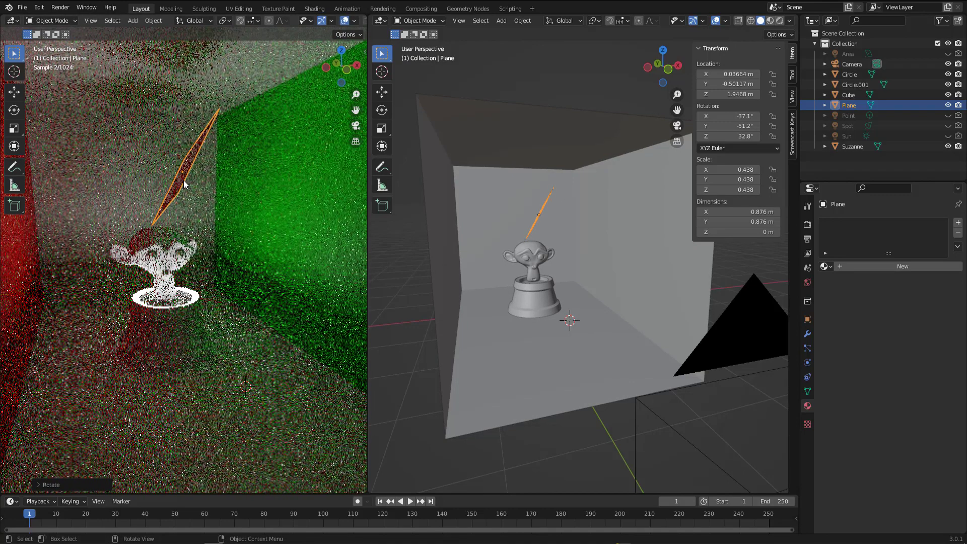
- Give the tilted plane a new material with an Emission surface shader
left_click(872, 266)
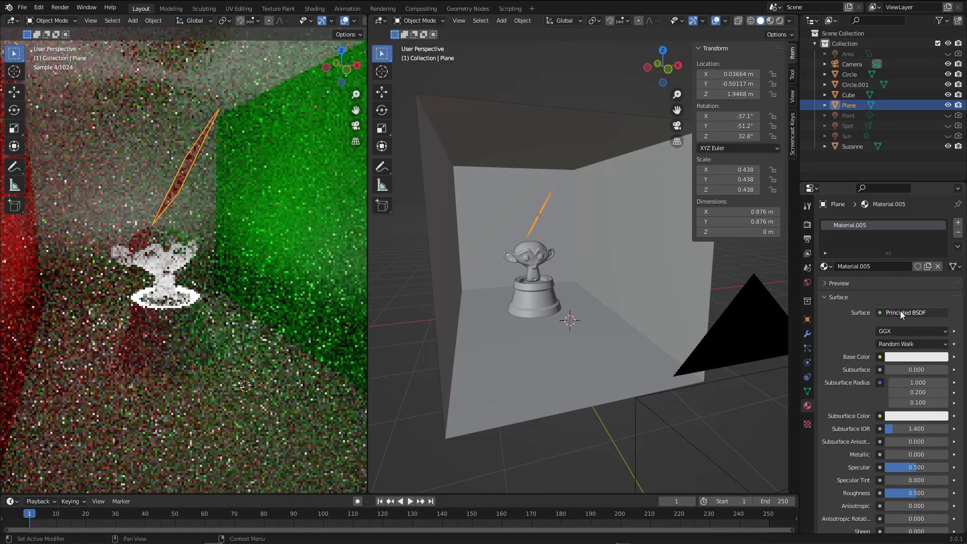
left_click(909, 313)
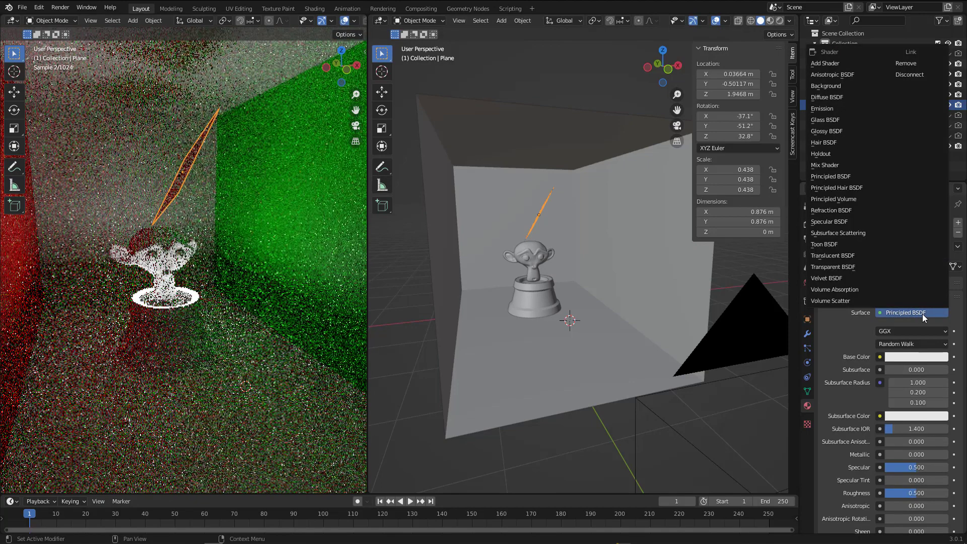
left_click(830, 110)
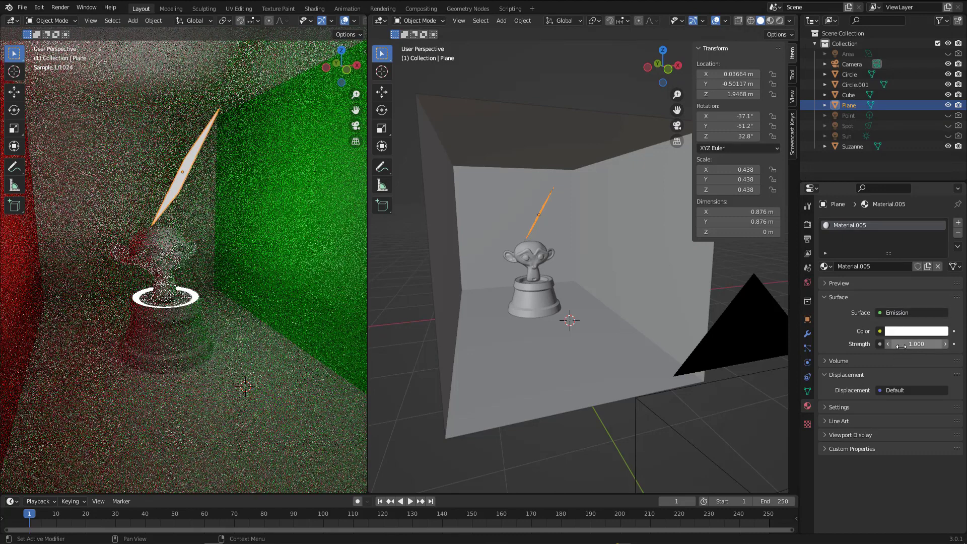
- Set the plane's emission strength to 6.4 and remove the material from the glowing ring on the pedestal
left_click_drag(897, 344, 931, 344)
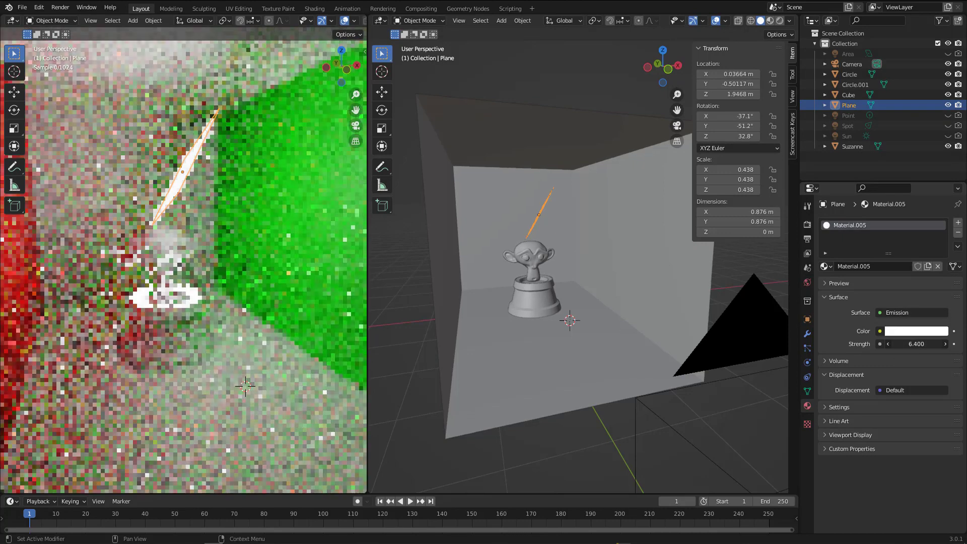
left_click(140, 301)
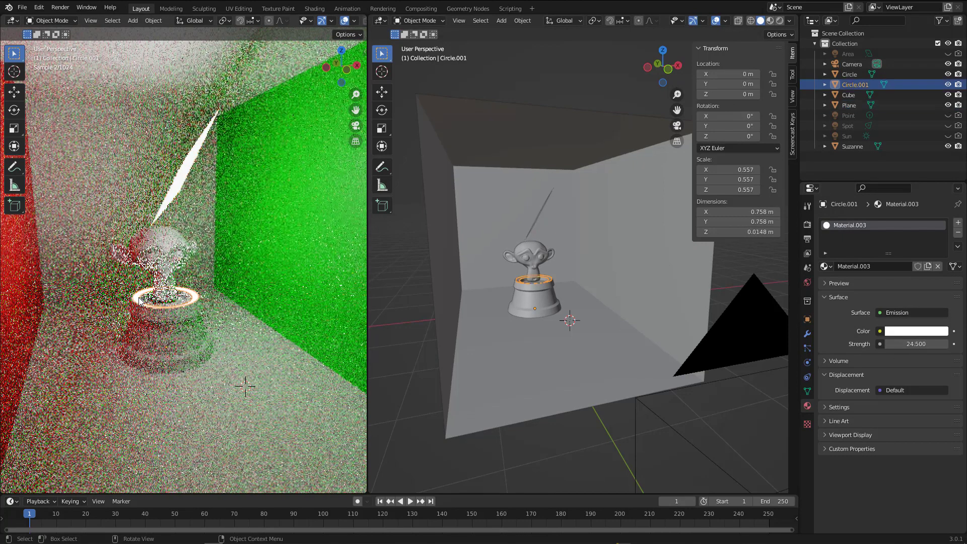
left_click(959, 233)
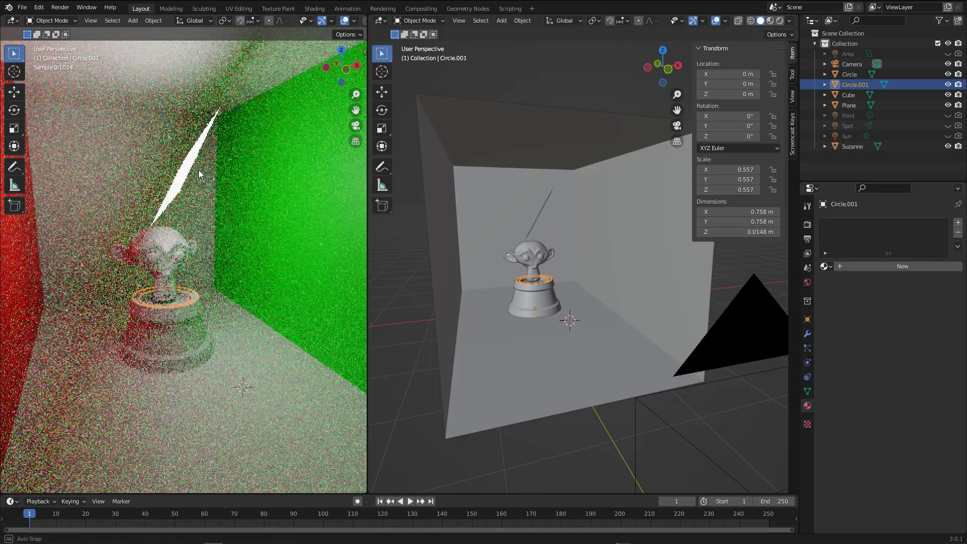
- Move the emissive plane to about X 0.60 m, Y -0.59 m, Z 1.86 m, near the green wall
middle_click_drag(199, 170, 190, 169)
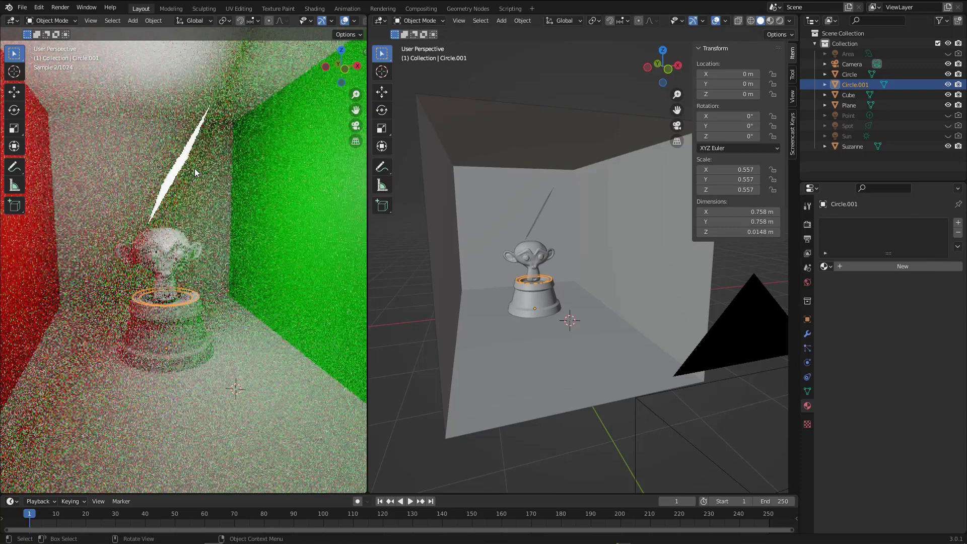
key("g")
right_click(239, 168)
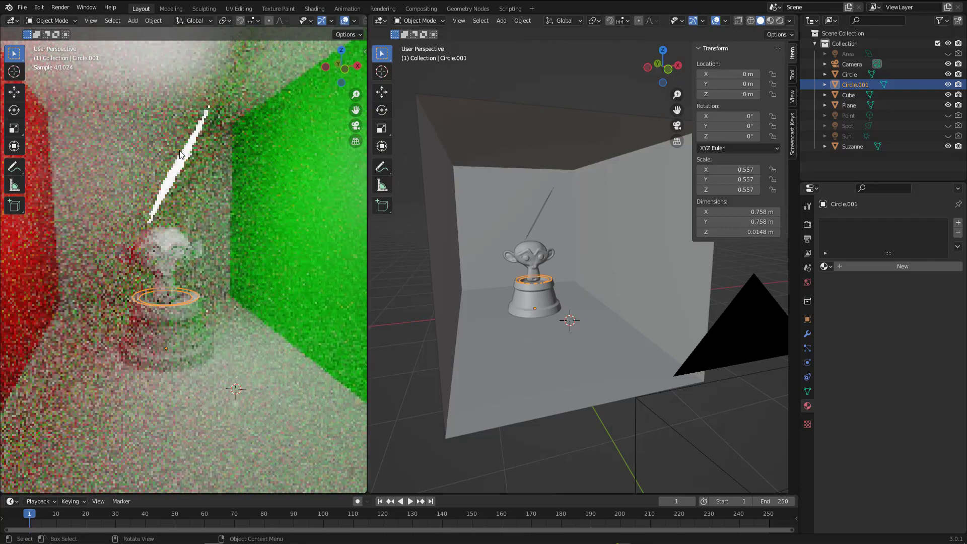
left_click(182, 157)
left_click(184, 168)
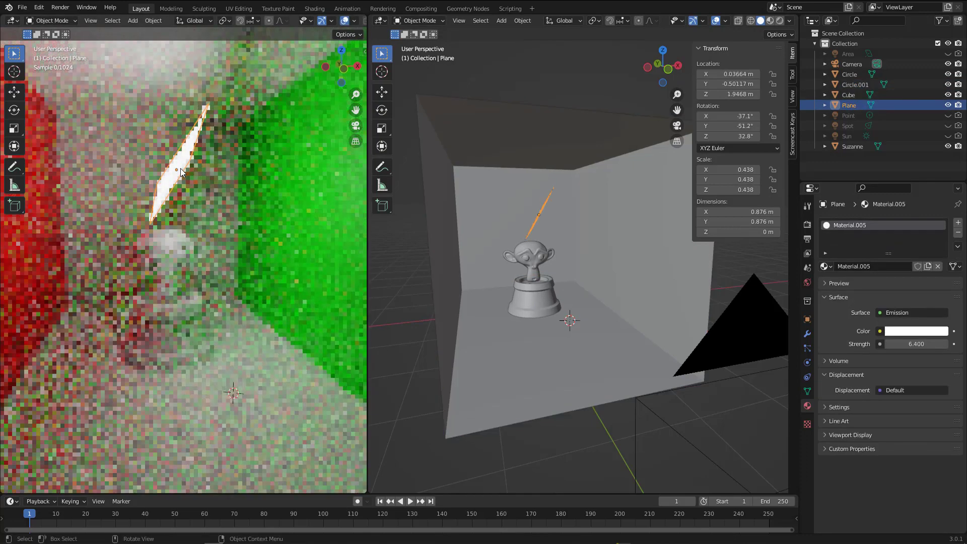
key("g")
left_click(268, 183)
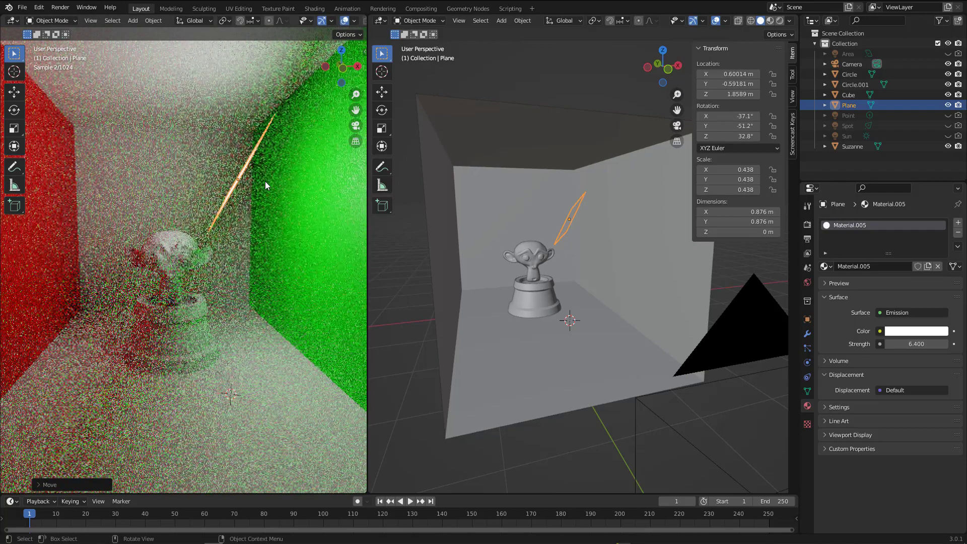
- Clear the plane's rotation and rotate it -90° in the front view so it stands vertically
key("KP_1")
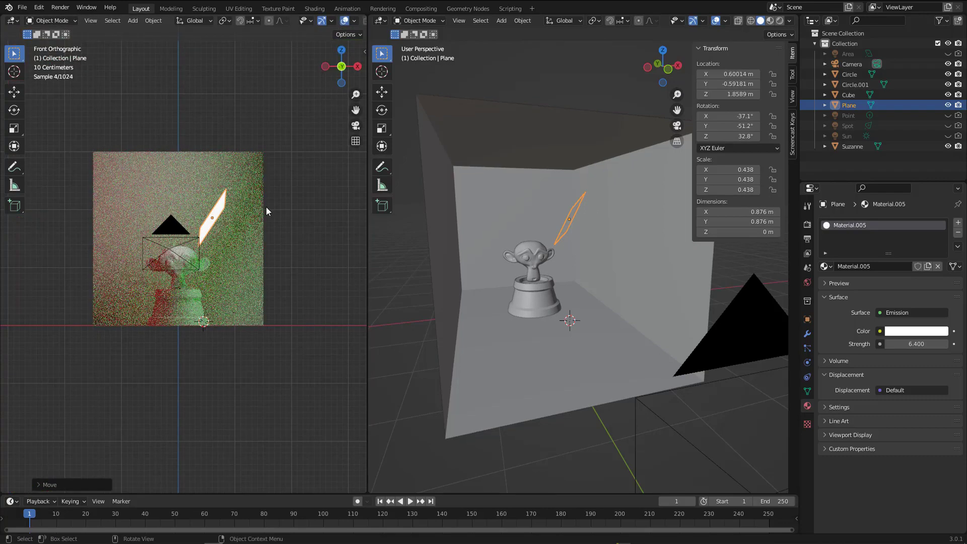
key("alt+r")
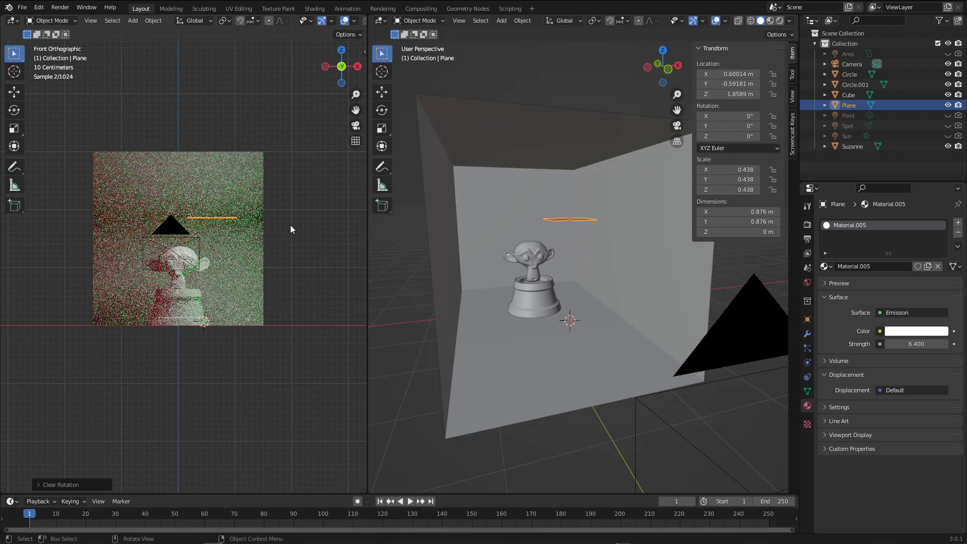
key("r")
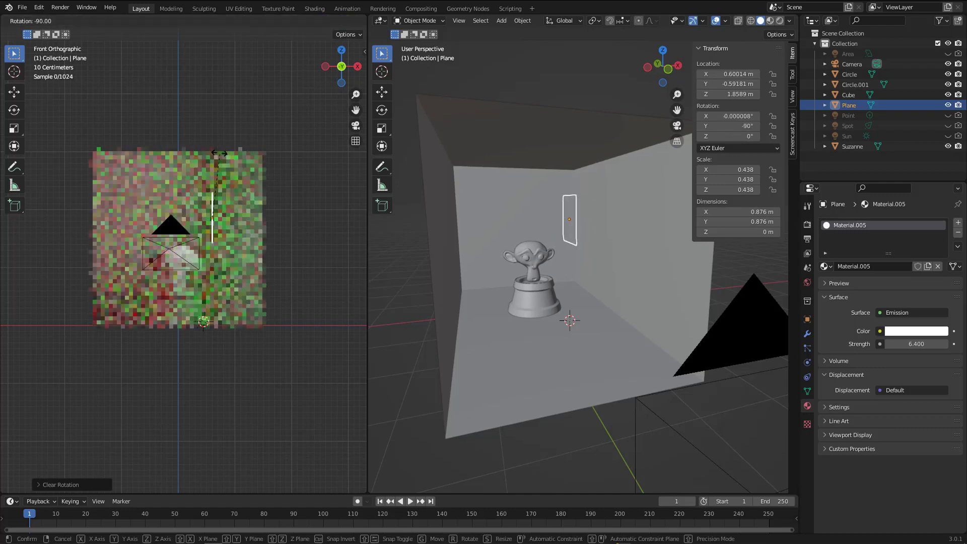
left_click(219, 153)
- Move the vertical plane to about X 0.12 m, Z 1.95 m and set its emission strength to 8
key("g")
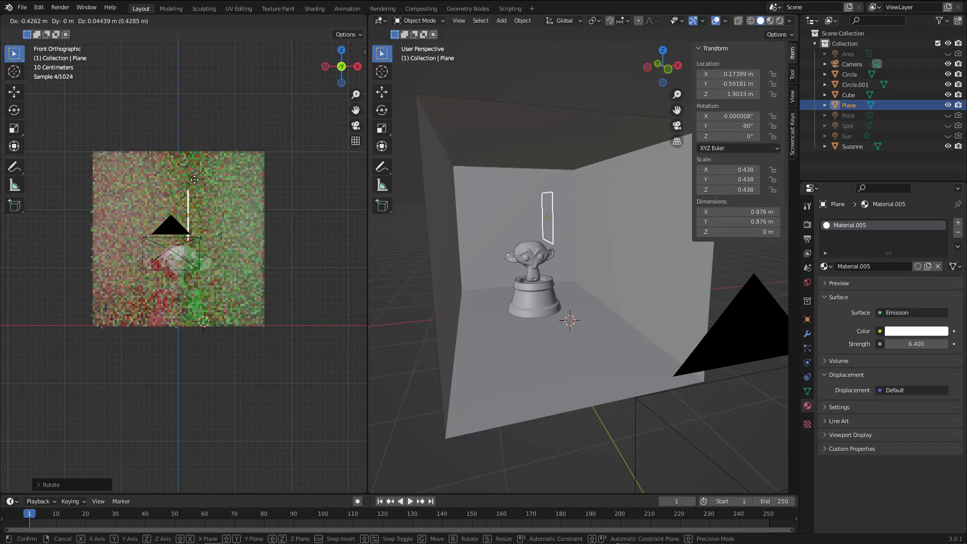
left_click(192, 181)
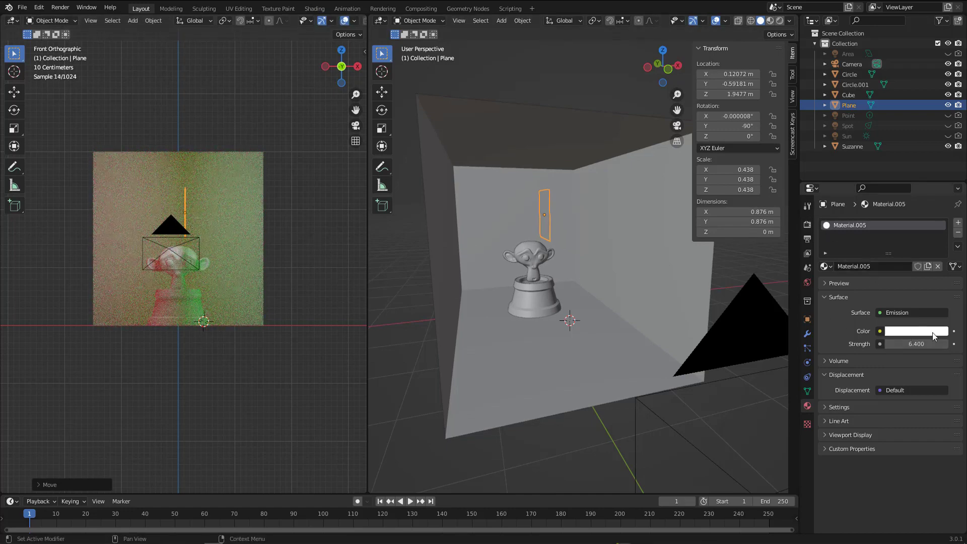
mouse_move(932, 344)
left_mouse_down()
mouse_move(952, 344)
mouse_move(919, 344)
mouse_move(941, 344)
left_mouse_up()
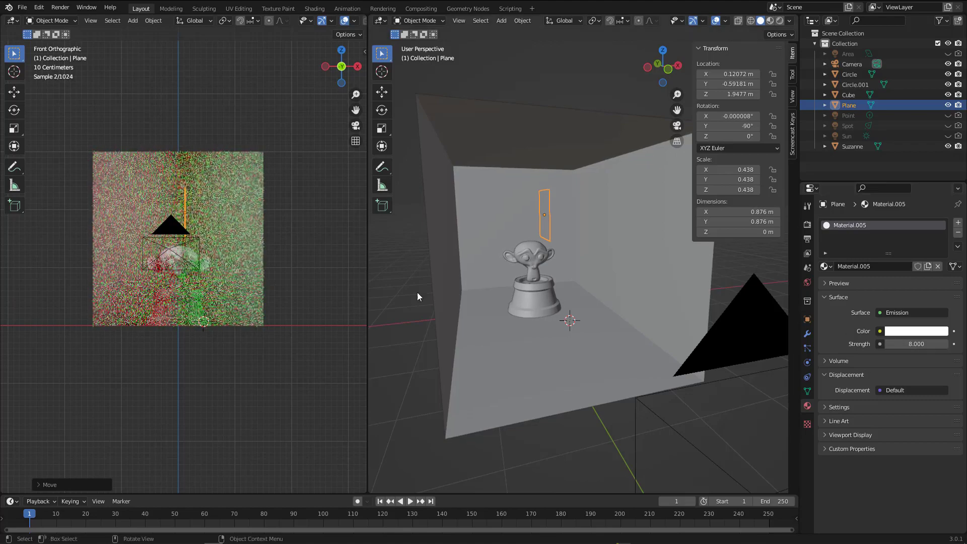
scroll(165, 217, "up", 1)
mouse_move(185, 217)
middle_mouse_down()
mouse_move(196, 225)
mouse_move(223, 204)
mouse_move(195, 212)
mouse_move(228, 216)
mouse_move(192, 214)
middle_mouse_up()
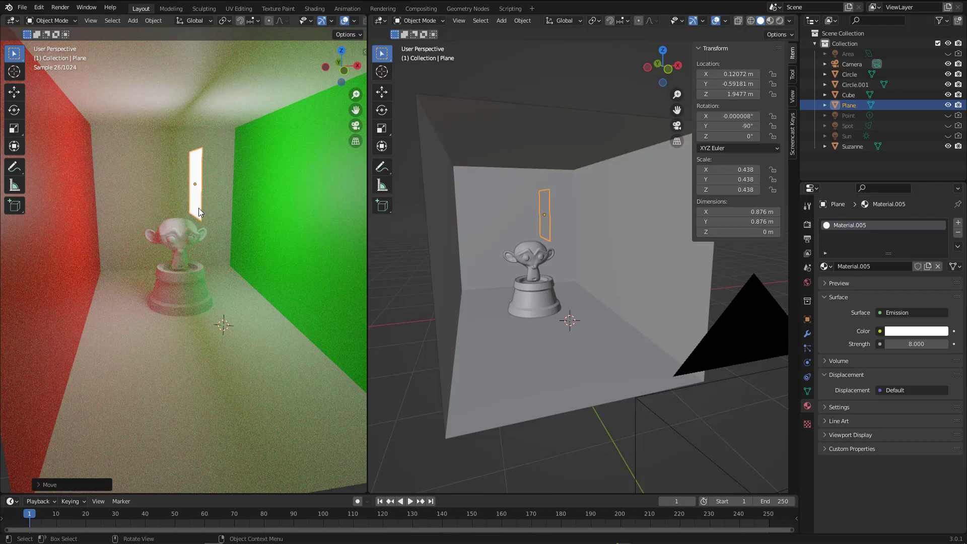
- Switch the render engine to Eevee to compare the emission lighting, and return it to Cycles
left_click(807, 224)
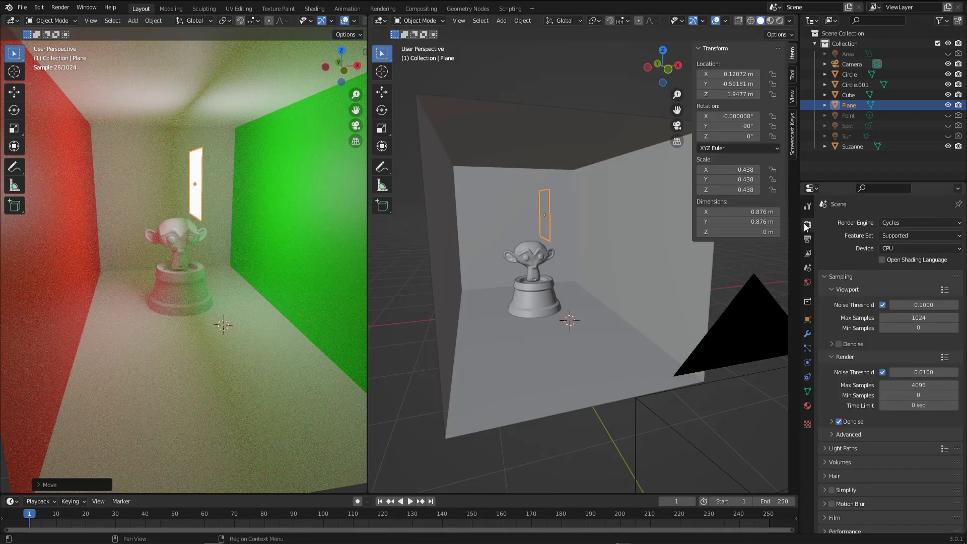
left_click(916, 223)
left_click(896, 235)
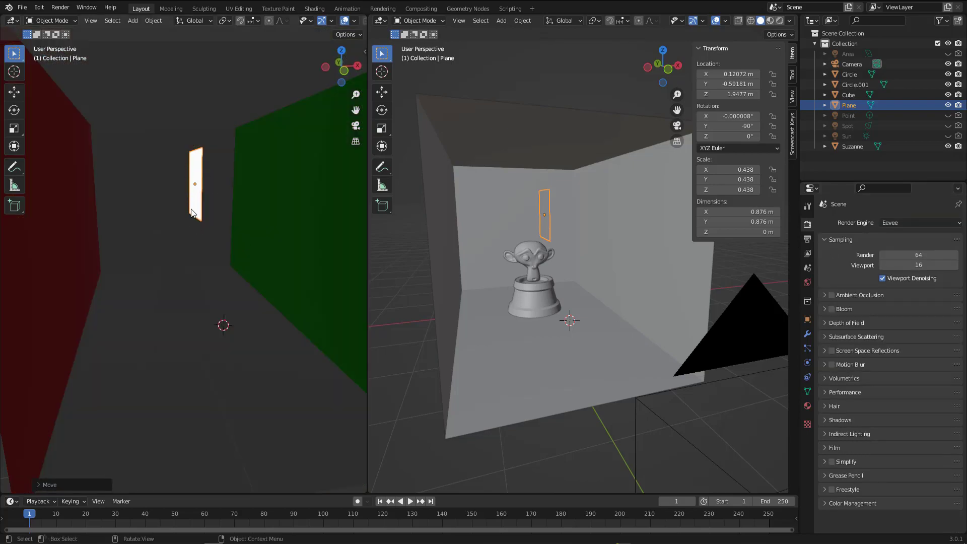
left_click(908, 223)
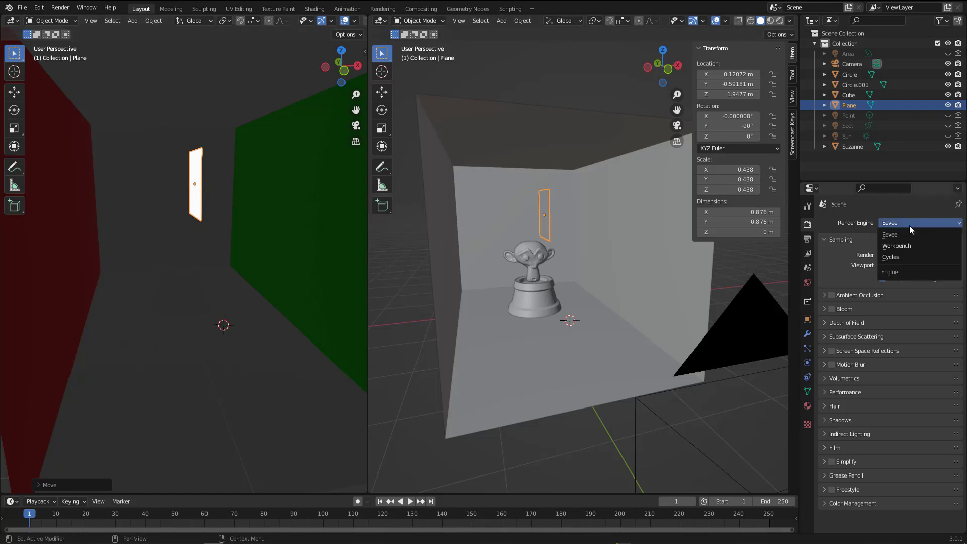
left_click(899, 256)
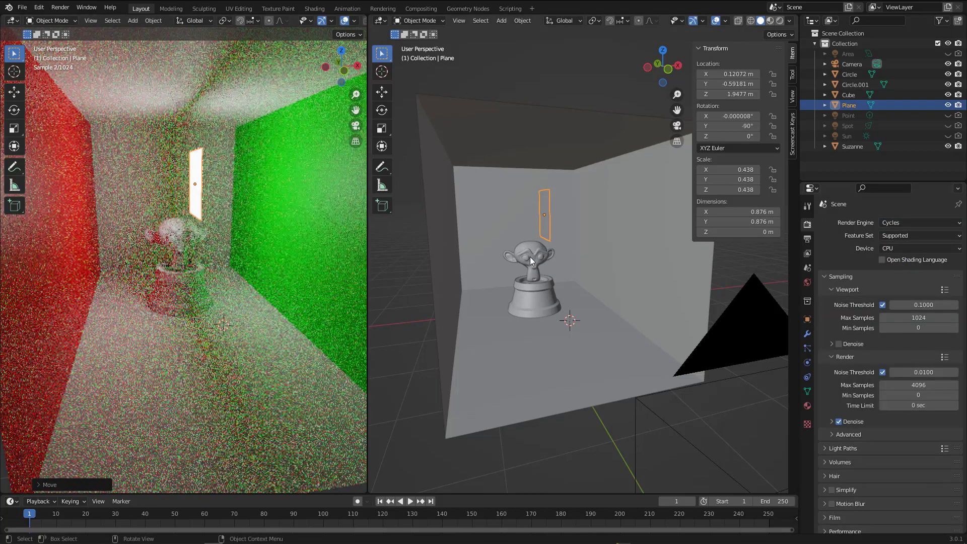